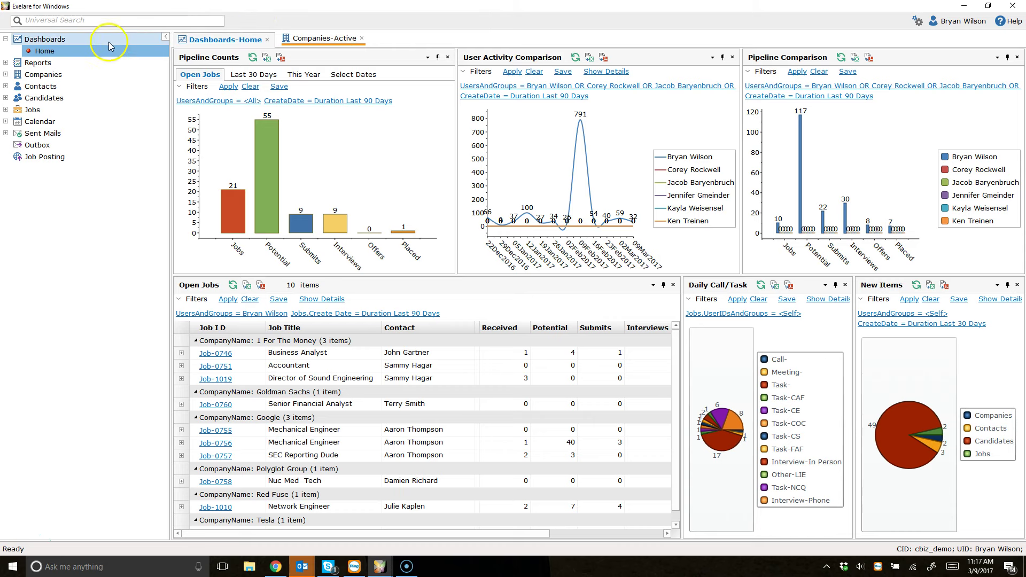
Collapse the folder pane beside the Home dashboard and enlarge the upper row of chart panels
left_click(166, 36)
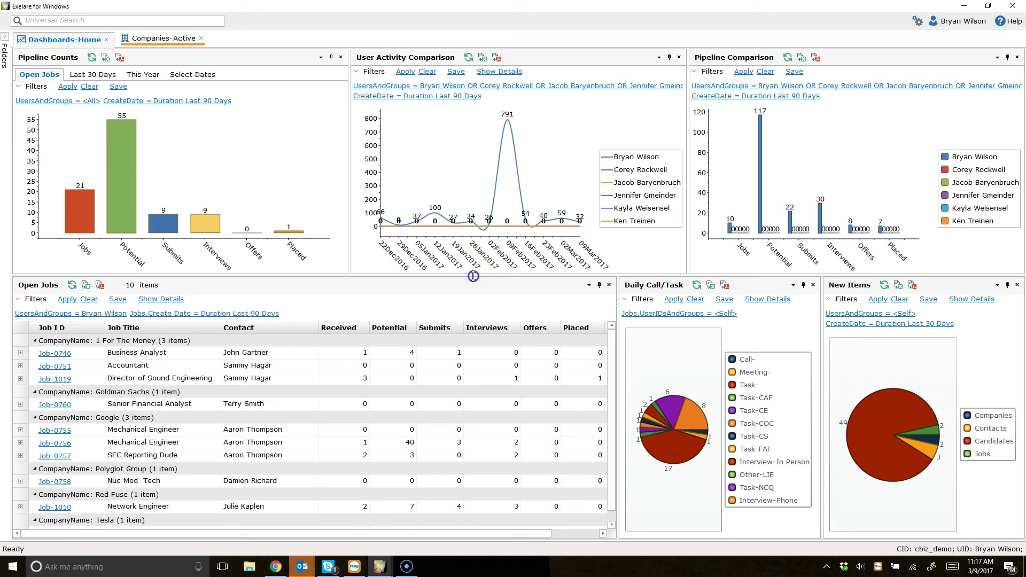
left_click_drag(478, 307, 478, 312)
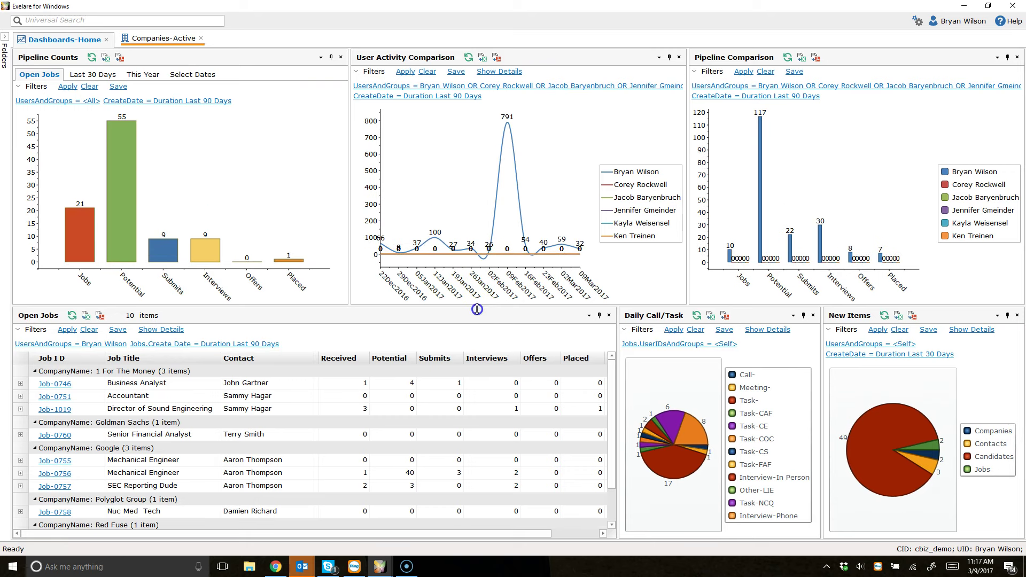
left_click_drag(478, 308, 483, 304)
Hide and show again the filter lines of the User Activity Comparison chart
left_click(357, 73)
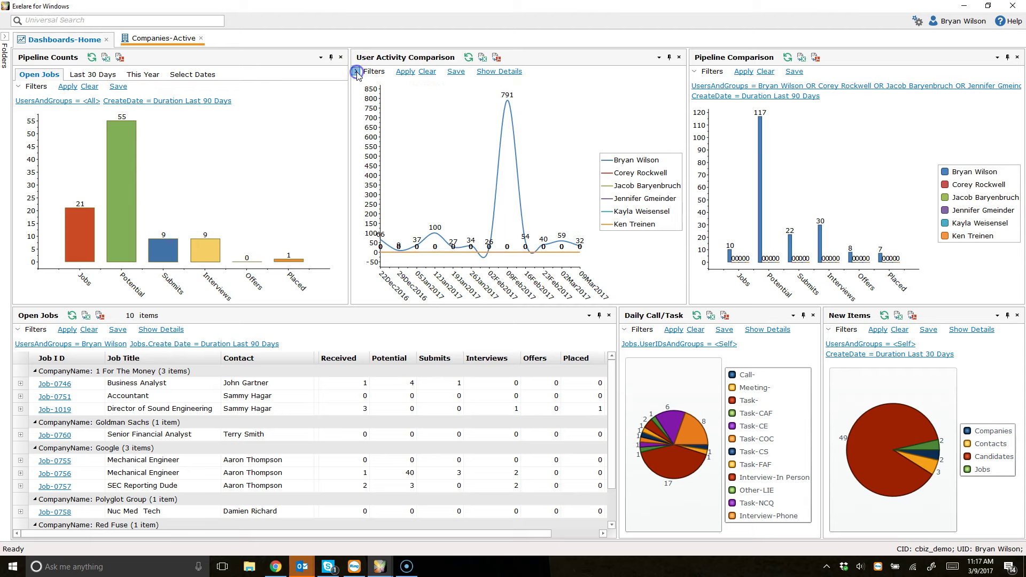
left_click(357, 72)
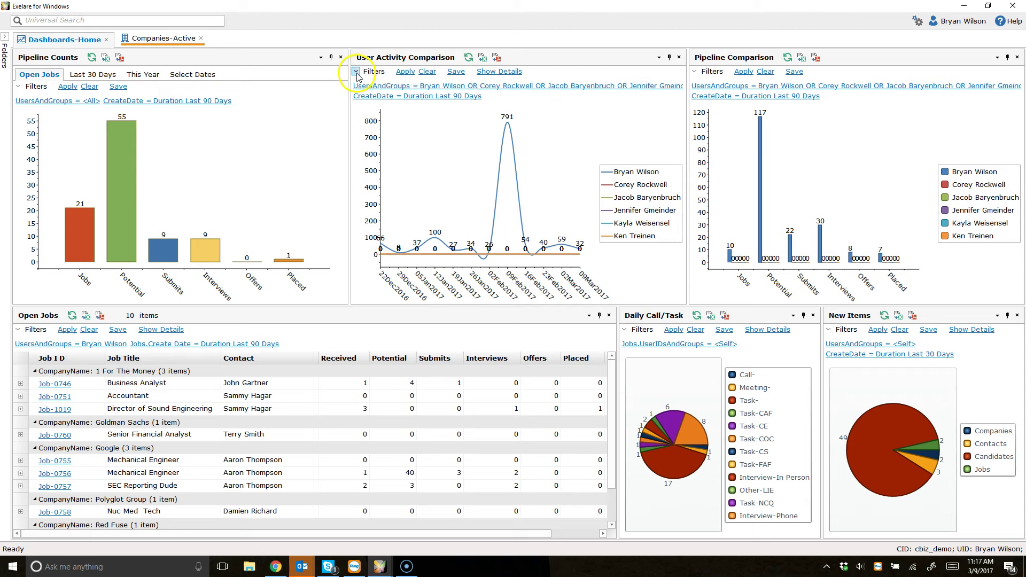
left_click(356, 72)
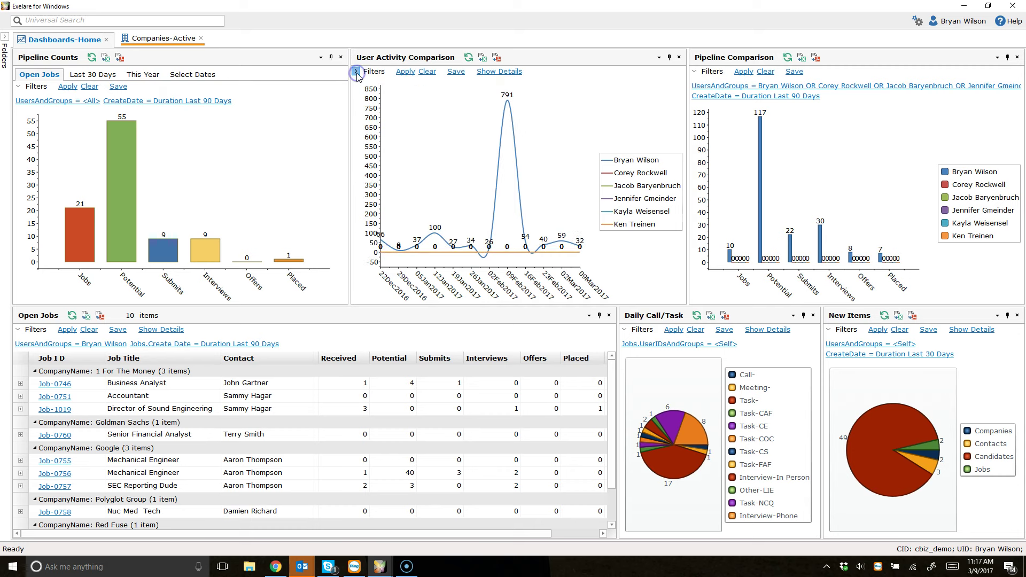
left_click(356, 73)
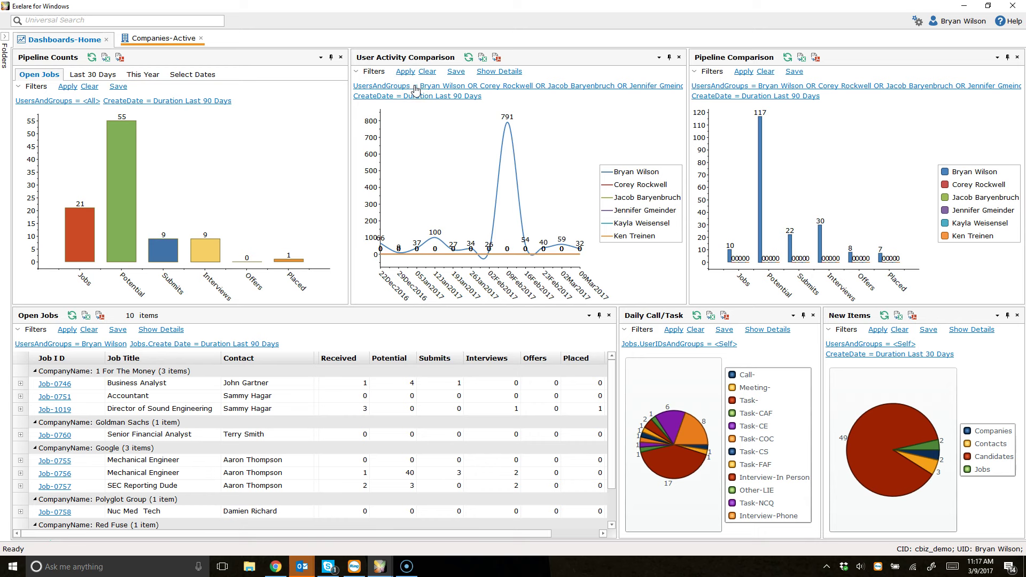
Open the users and groups filter of the User Activity Comparison chart, look through its list and cancel it
left_click(415, 88)
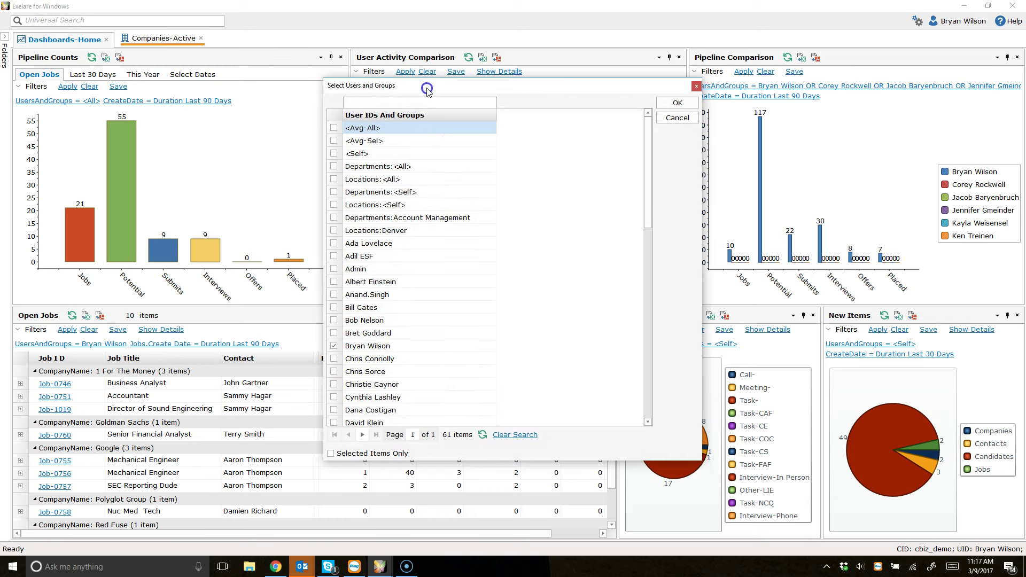
mouse_move(648, 142)
left_mouse_down()
mouse_move(651, 252)
mouse_move(650, 126)
mouse_move(650, 137)
left_mouse_up()
left_click_drag(538, 88, 554, 107)
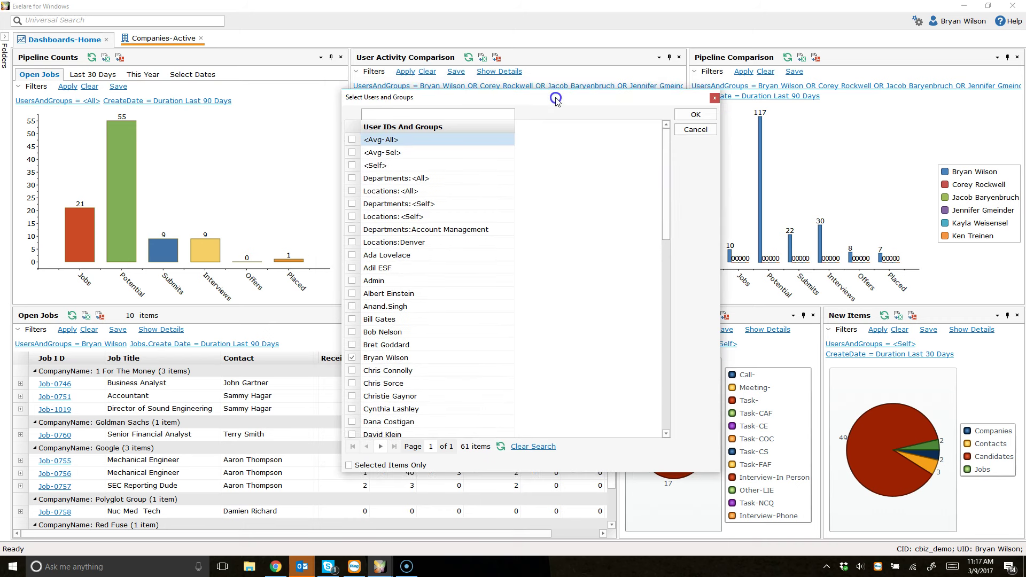
left_click_drag(487, 105, 472, 124)
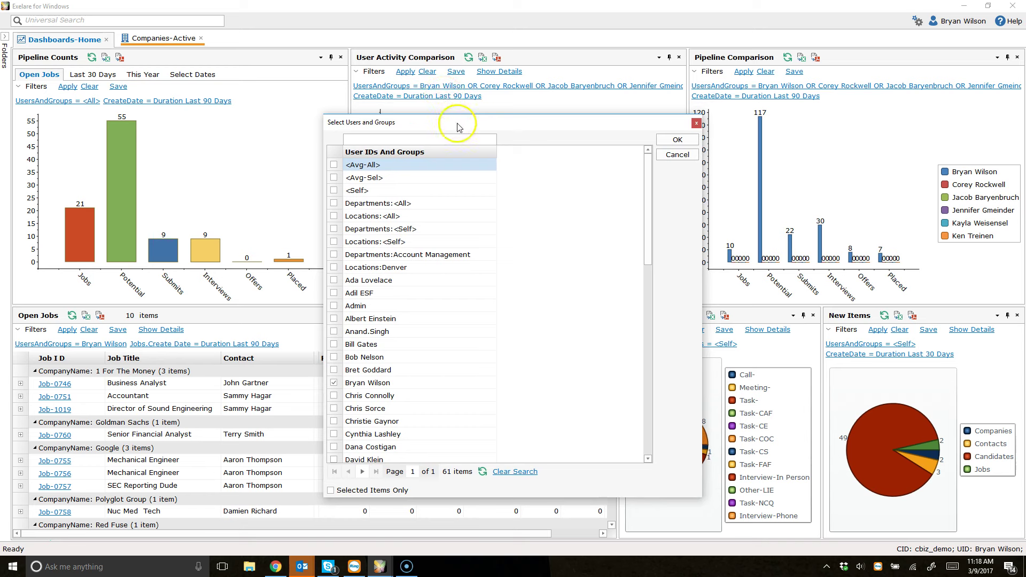
left_click_drag(474, 126, 475, 115)
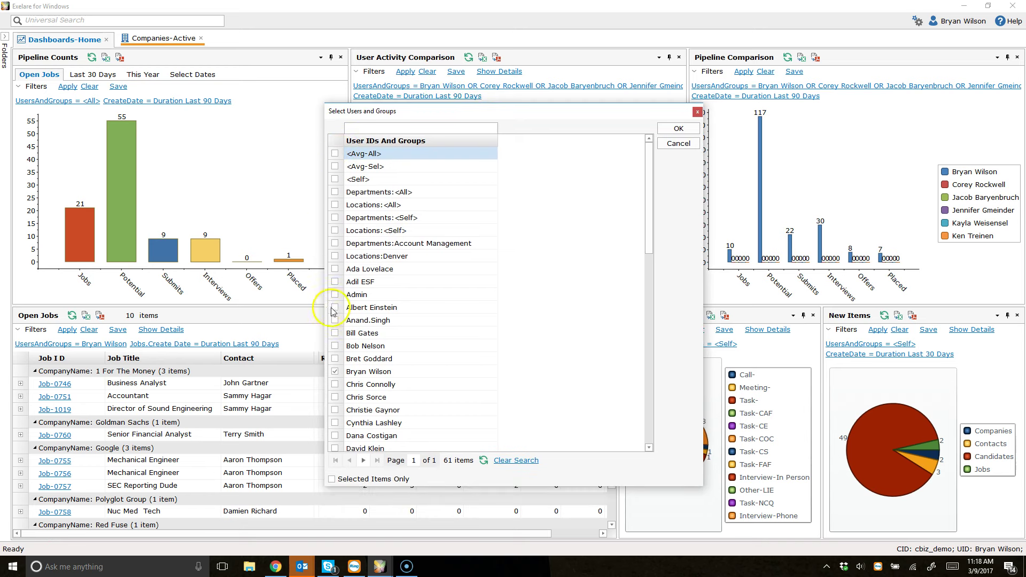
scroll(335, 373, "down", 12)
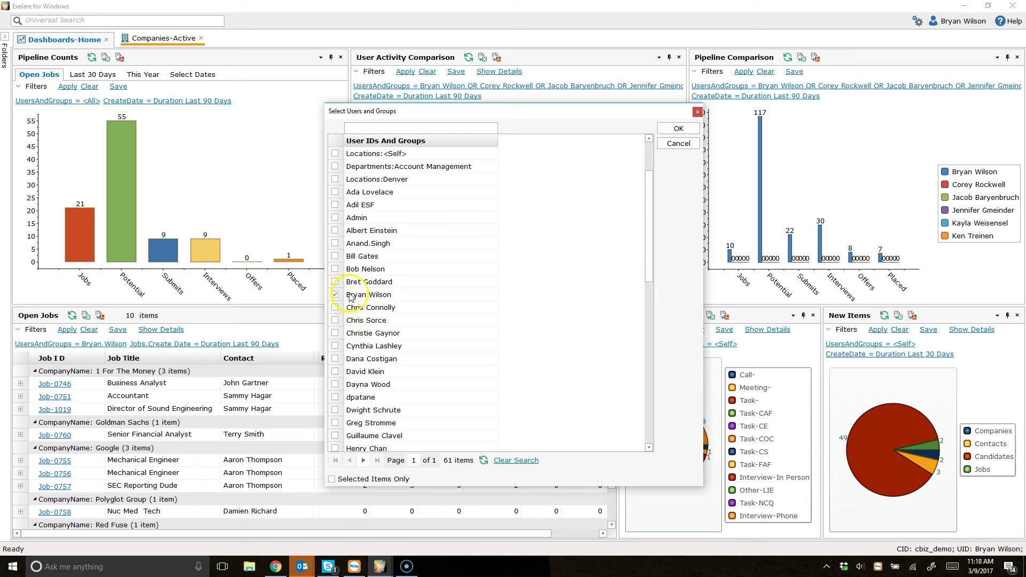
scroll(353, 304, "up", 12)
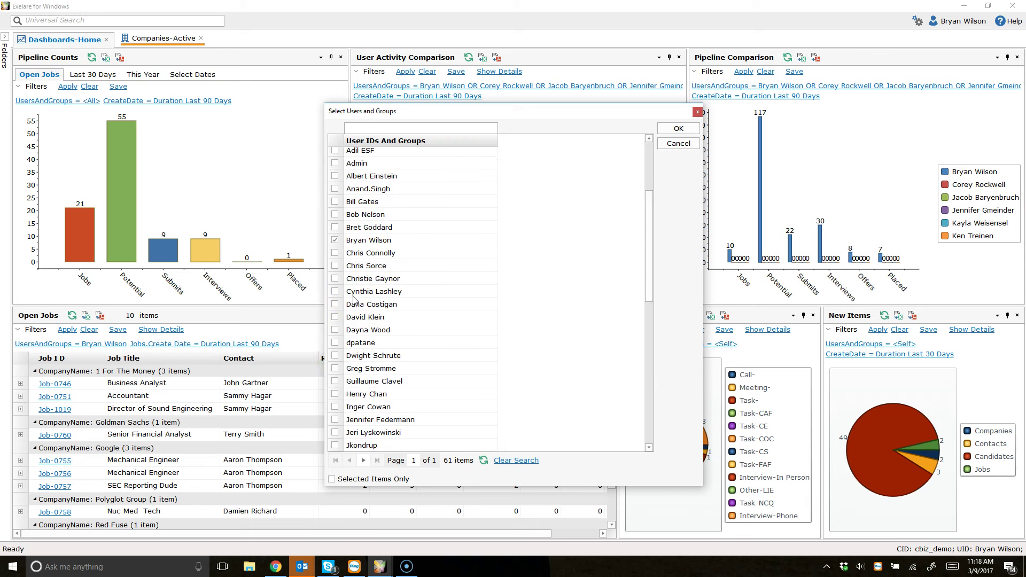
left_click(686, 149)
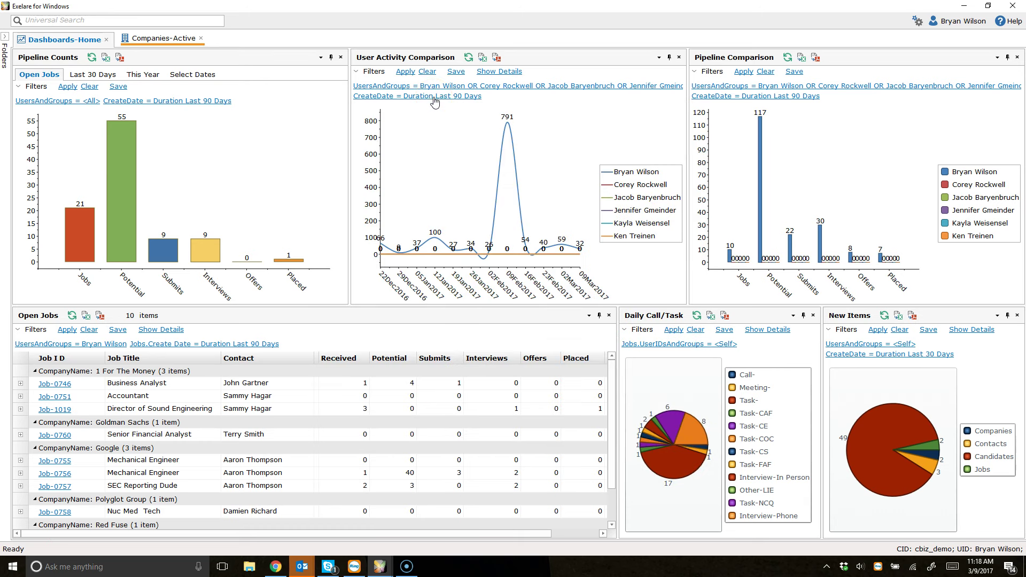
Open the create date filter of the User Activity Comparison chart and look through the available duration periods
left_click(435, 102)
left_click_drag(540, 249, 520, 130)
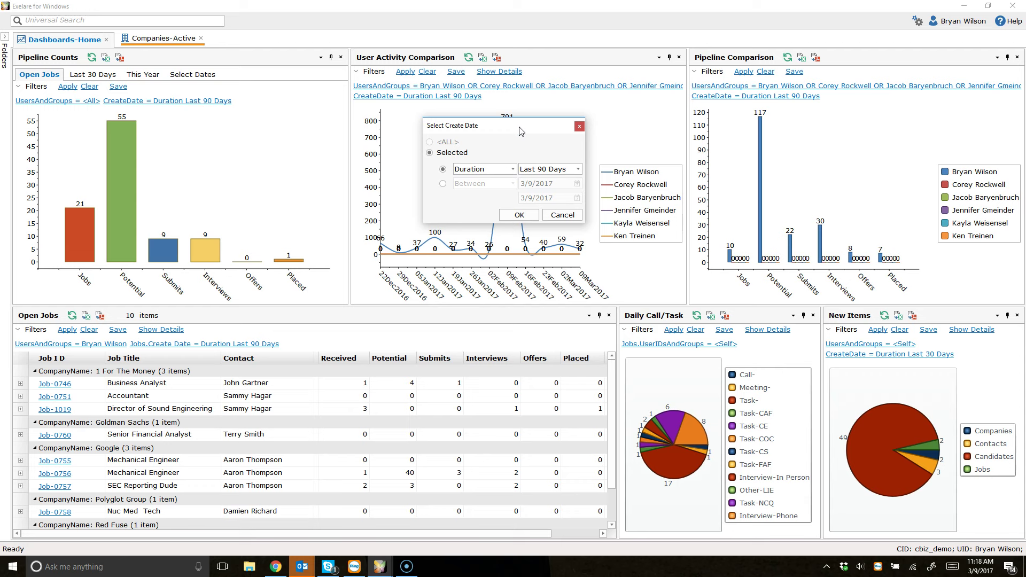
left_click(551, 169)
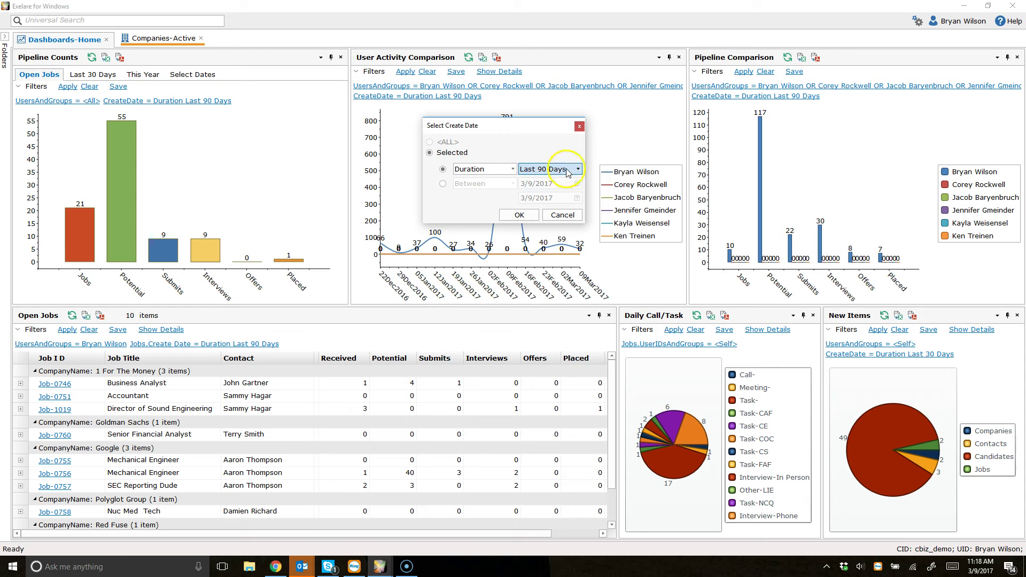
left_click(513, 175)
left_click(555, 170)
left_click_drag(578, 207, 579, 193)
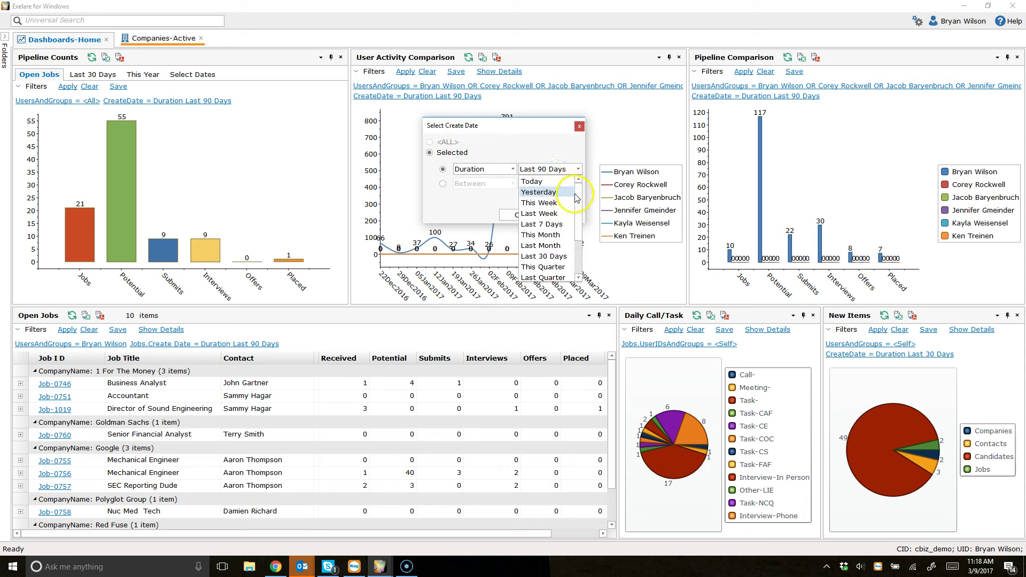
left_click_drag(580, 216, 583, 247)
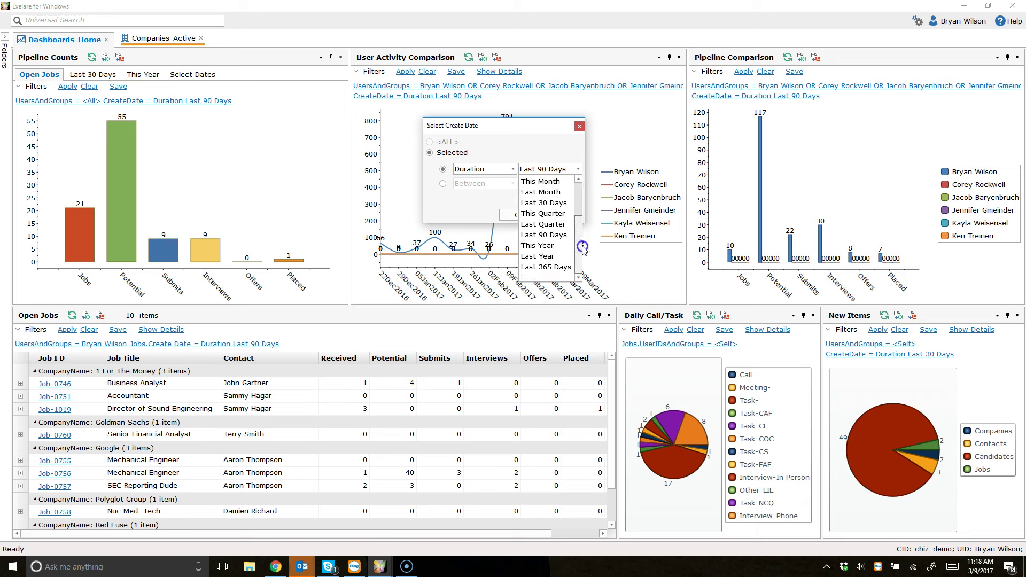
left_click(551, 142)
Switch the create date filter to Between and back to Duration Last 90 Days, and accept it
left_click(442, 184)
left_click(515, 184)
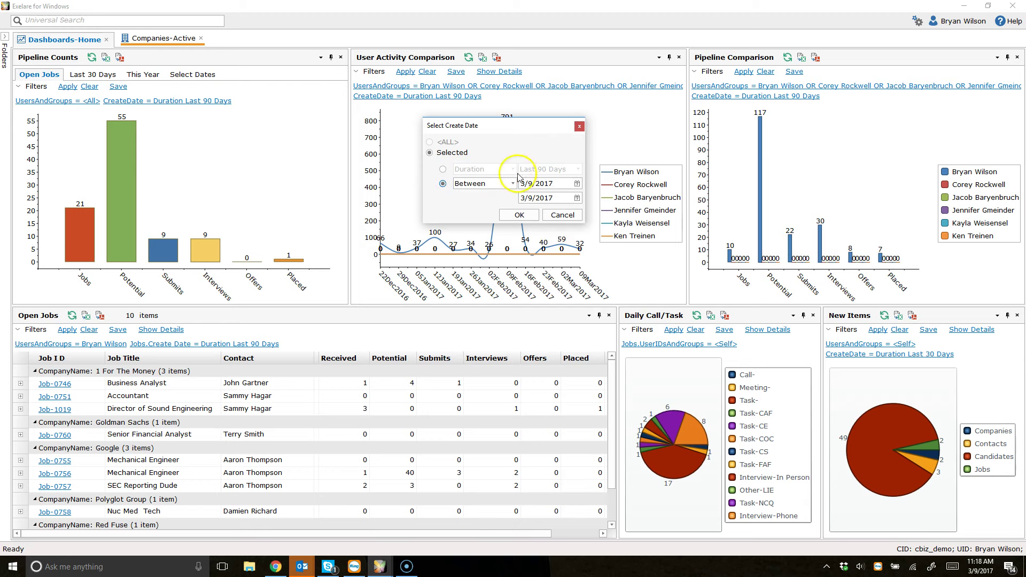
left_click(443, 169)
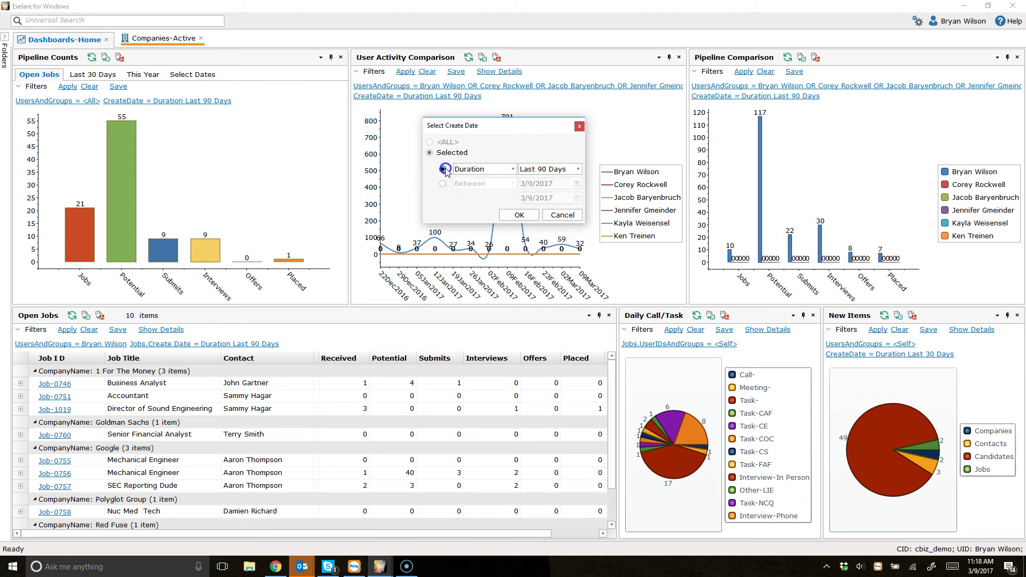
left_click(520, 214)
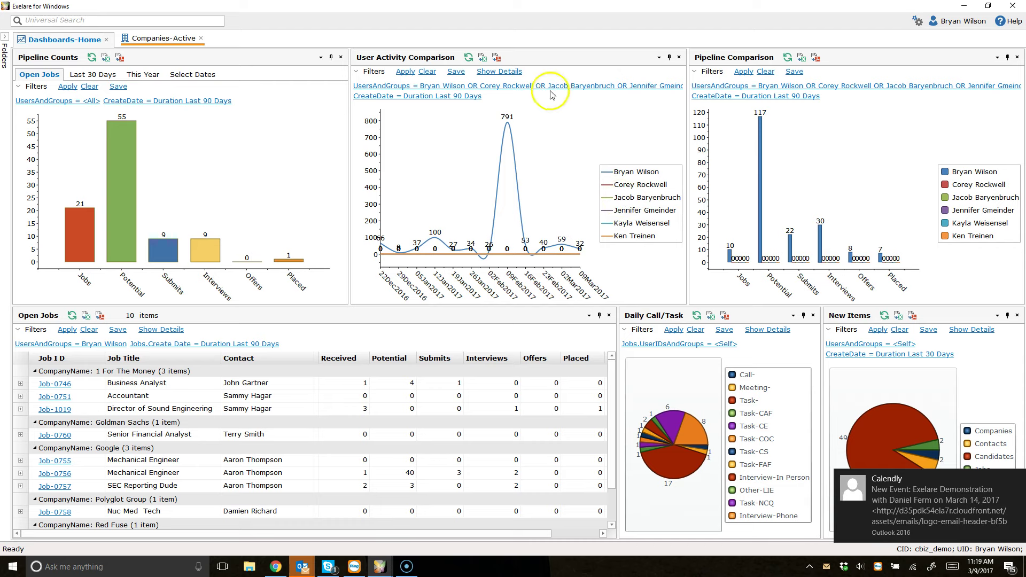
Show the detailed activity counts report of the User Activity Comparison chart and enlarge its pie chart area
left_click(510, 71)
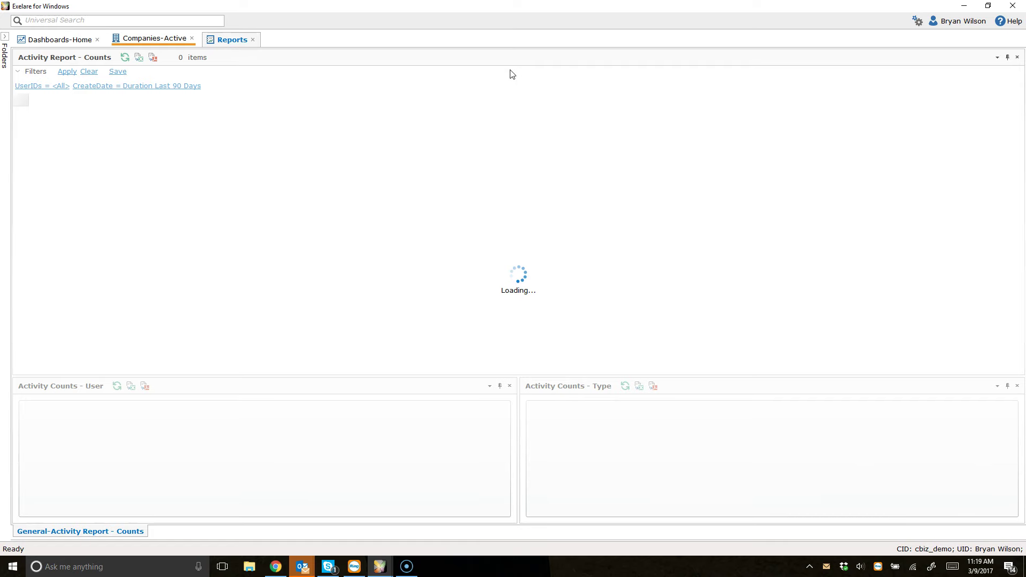
left_click_drag(540, 375, 535, 326)
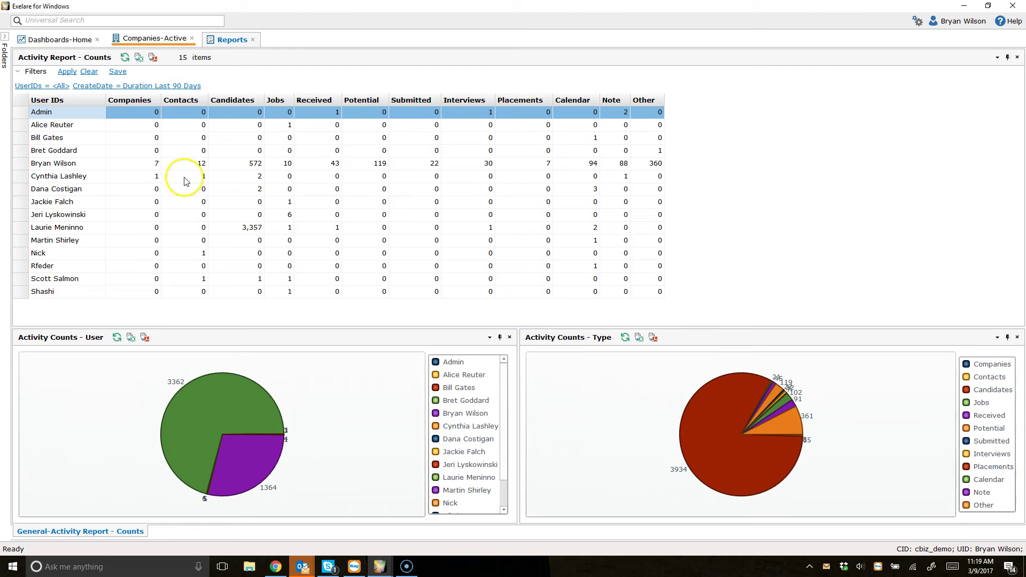
Examine the fifth user's activity counts from Companies through Other in the report, and enlarge the pie charts slightly
left_click(80, 163)
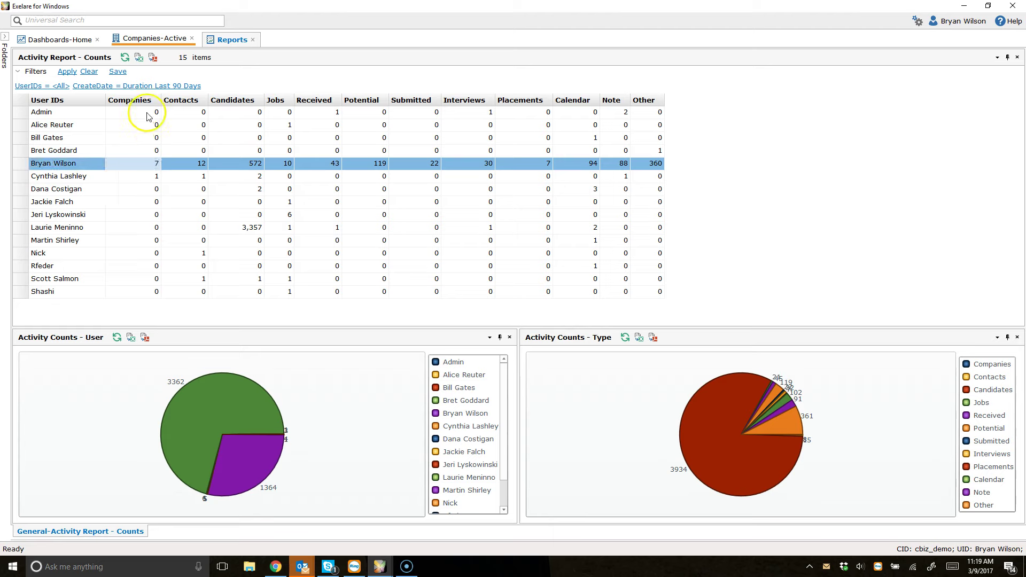
left_click(195, 164)
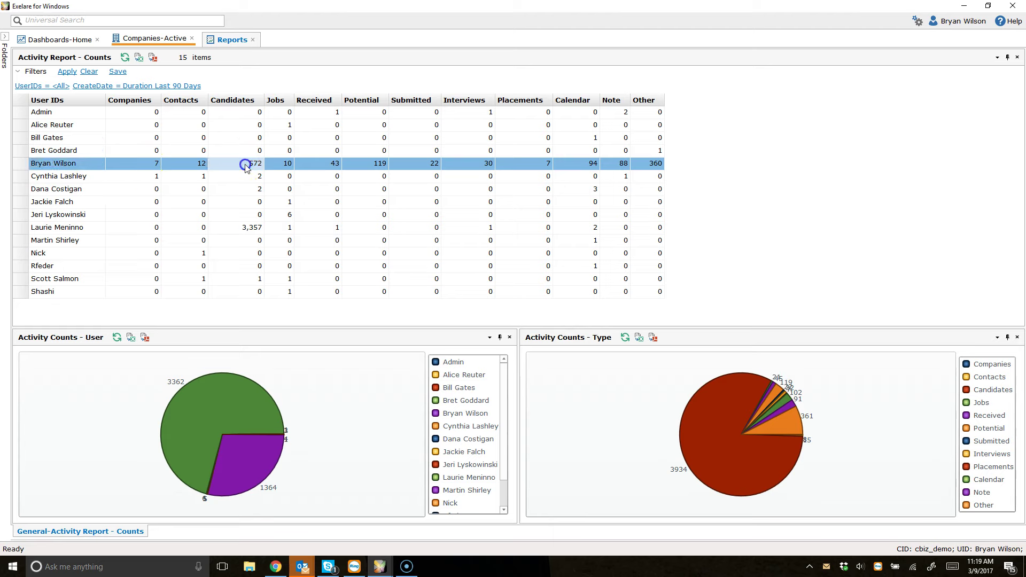
left_click(282, 164)
left_click(333, 165)
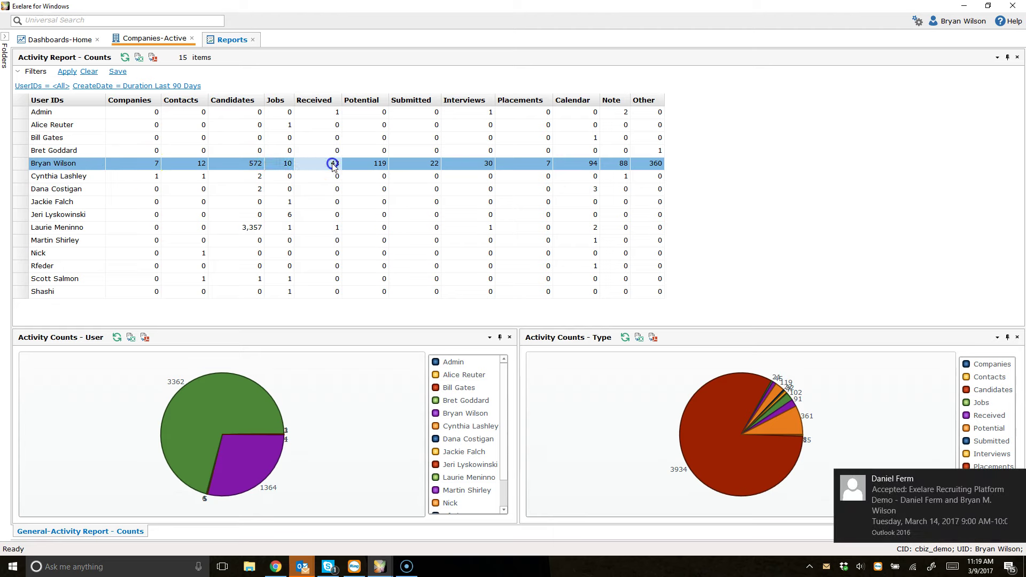
left_click(424, 164)
left_click(461, 163)
left_click(516, 163)
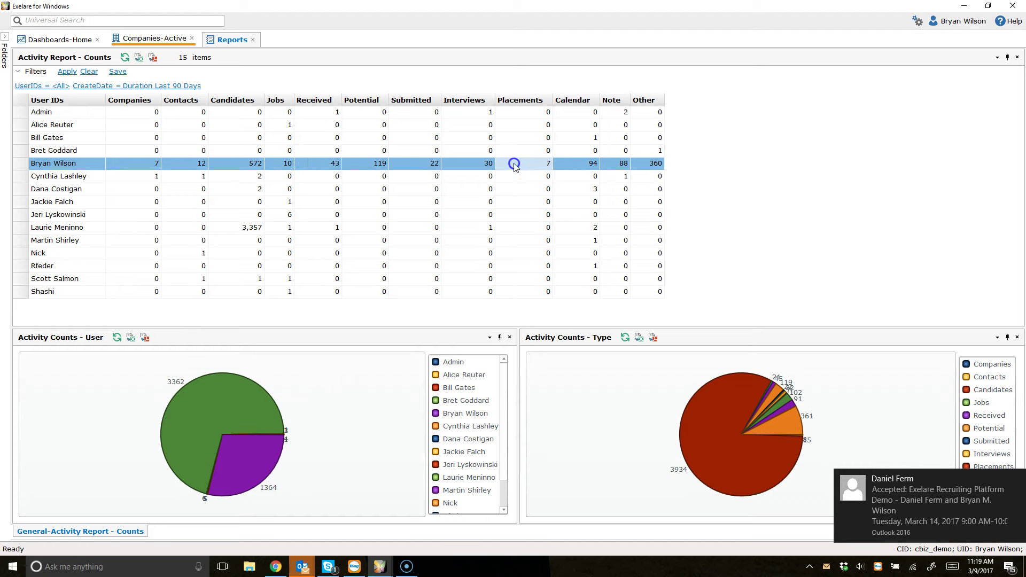
left_click(587, 164)
left_click(622, 164)
left_click(656, 162)
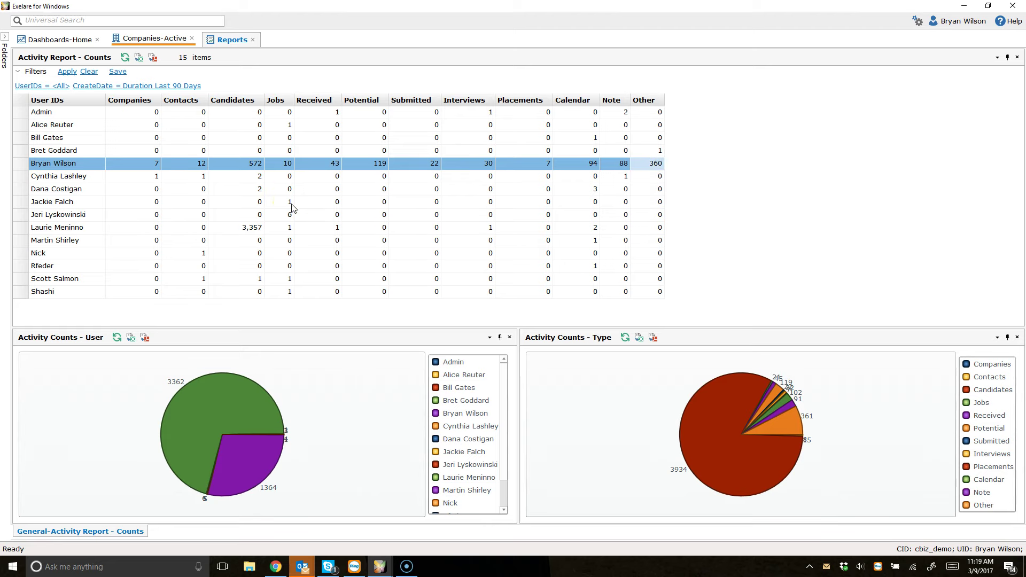
left_click_drag(541, 327, 542, 314)
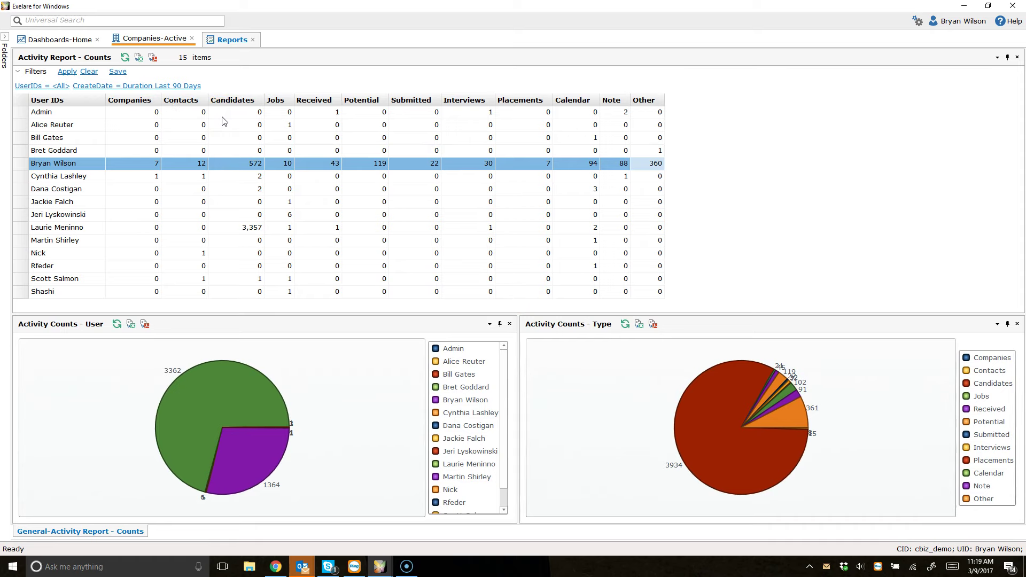
Open and dismiss the activity report's UserIDs filter, and return to the Home dashboard
left_click(48, 86)
left_click(698, 125)
left_click(62, 47)
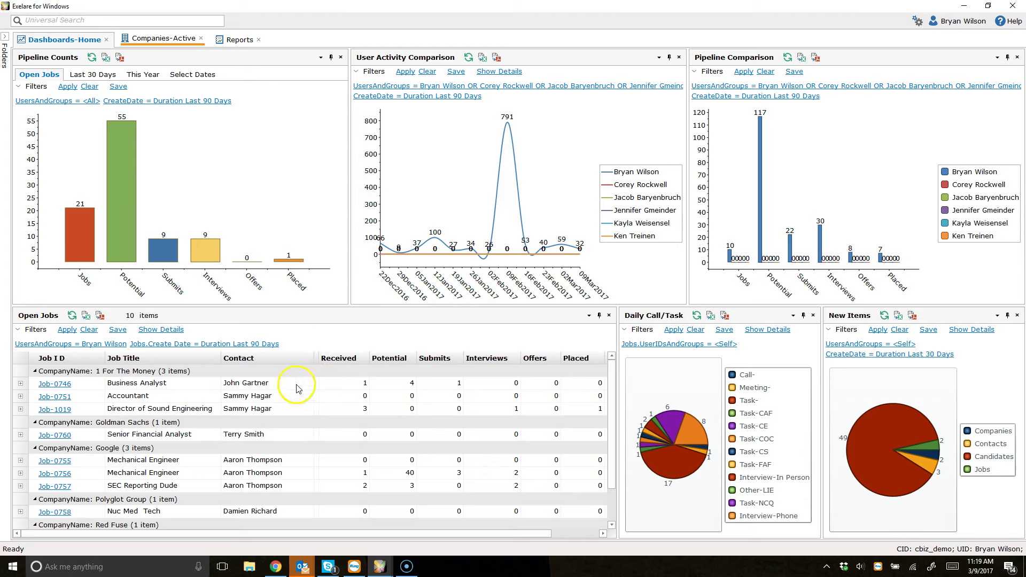
Examine the Business Analyst, Director of Sound Engineering and Accountant rows under 1 For The Money in Open Jobs
left_click(153, 383)
left_click(160, 408)
left_click(159, 396)
left_click(160, 383)
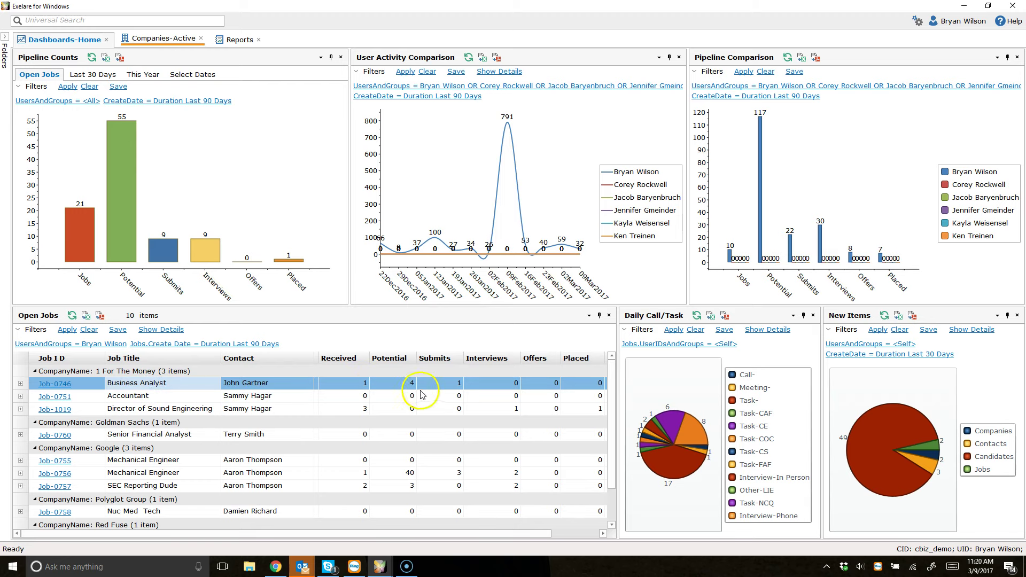
Save the current filters of the Open Jobs panel
left_click(91, 350)
left_click(96, 348)
left_click(119, 330)
left_click(118, 331)
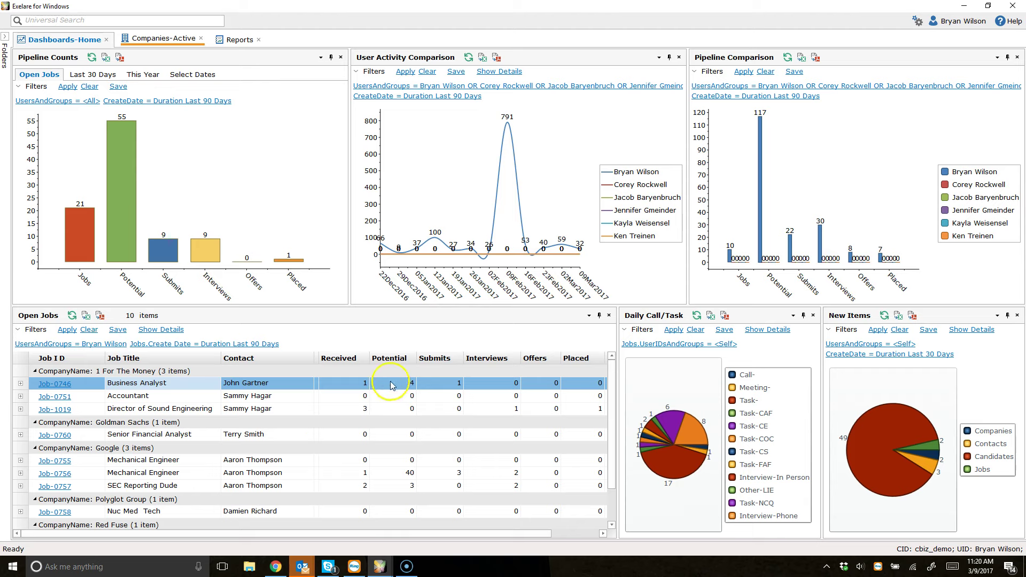
Show the details report of the Open Jobs panel and examine the Mechanical Engineer job under 1 For The Money
left_click(170, 332)
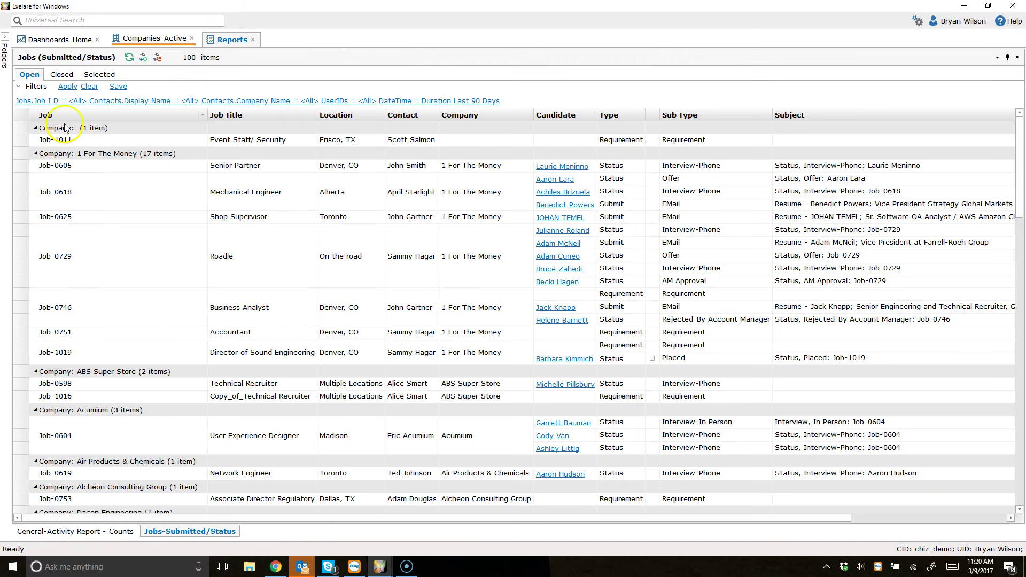
left_click(138, 153)
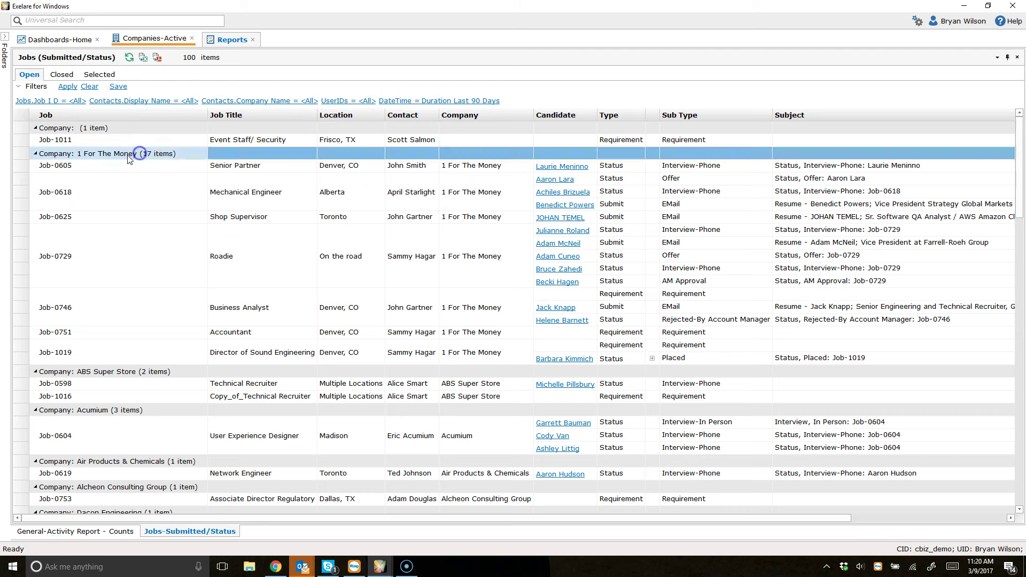
left_click(263, 194)
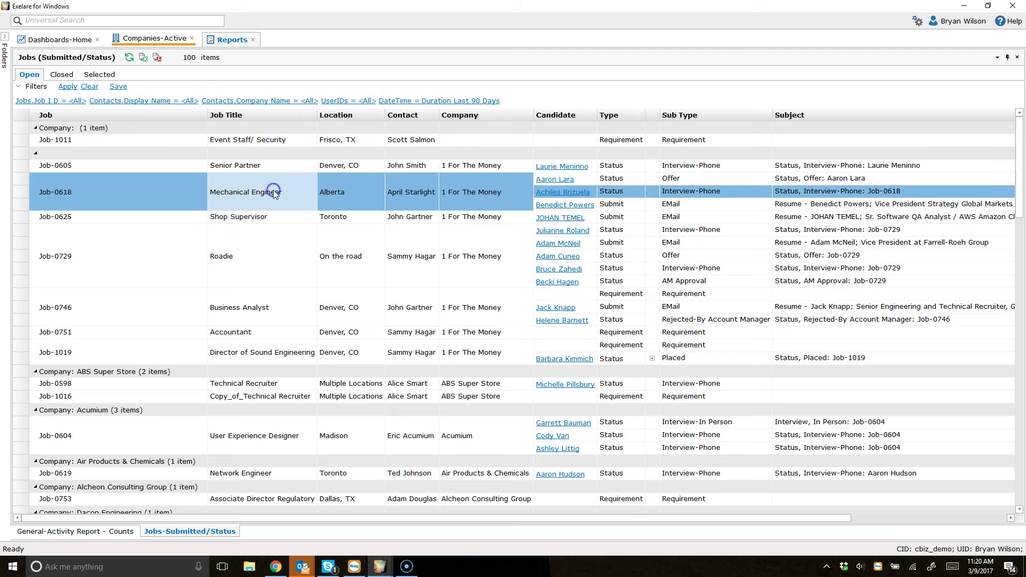
left_click(626, 178)
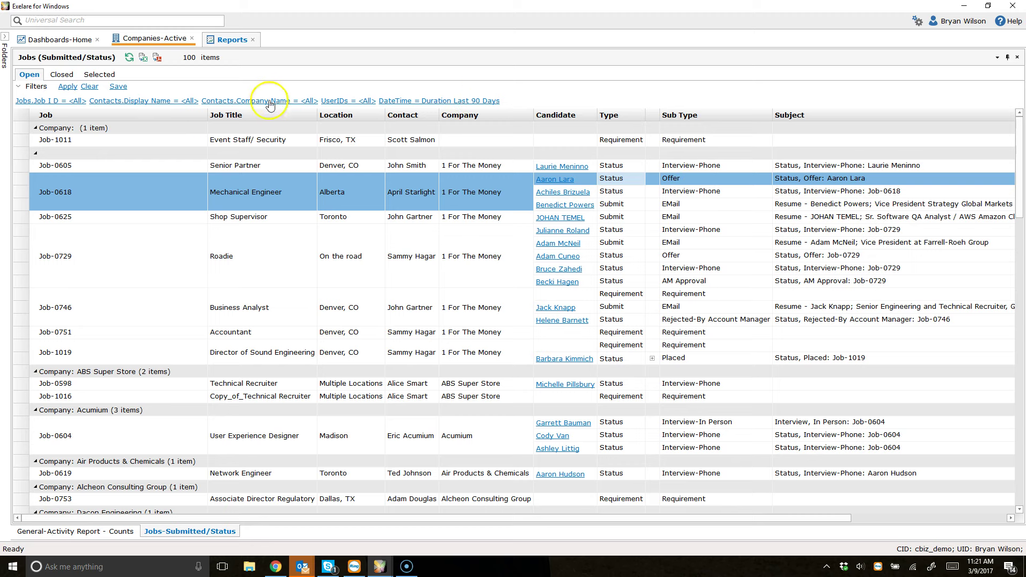
Open and dismiss the Job ID and Company Name filter selections of the Jobs (Submitted/Status) report
left_click(57, 102)
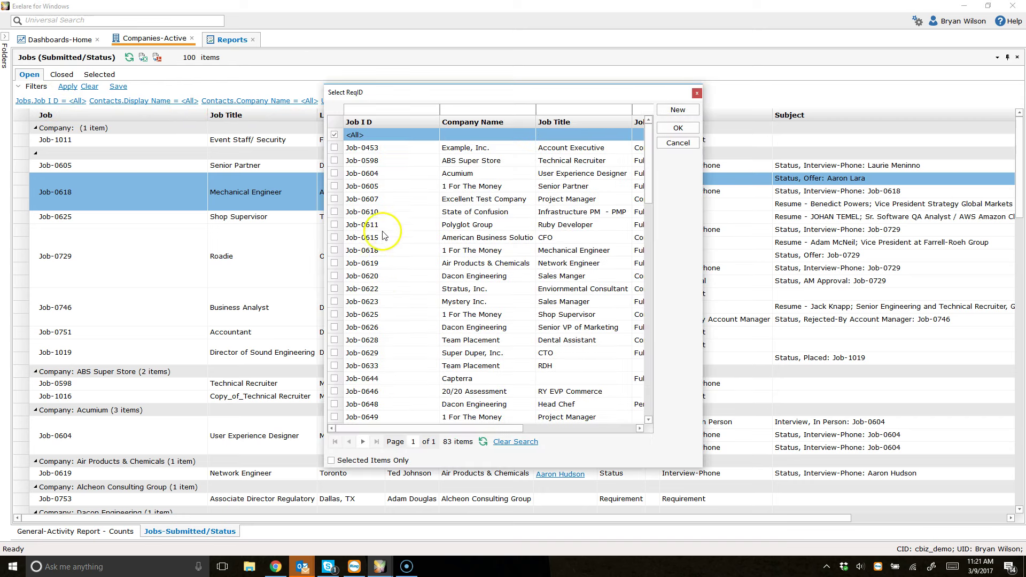
left_click(678, 143)
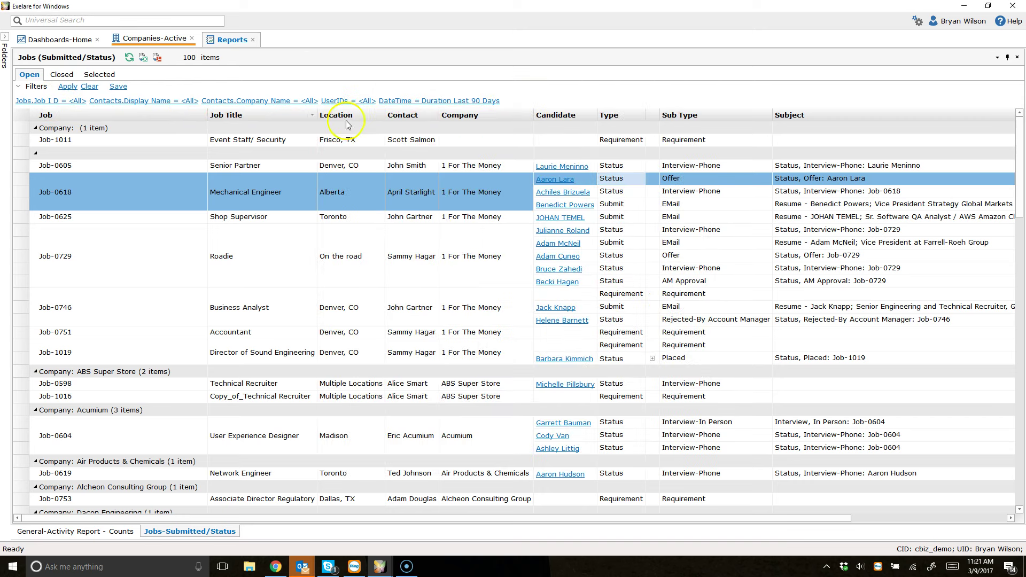
left_click(238, 102)
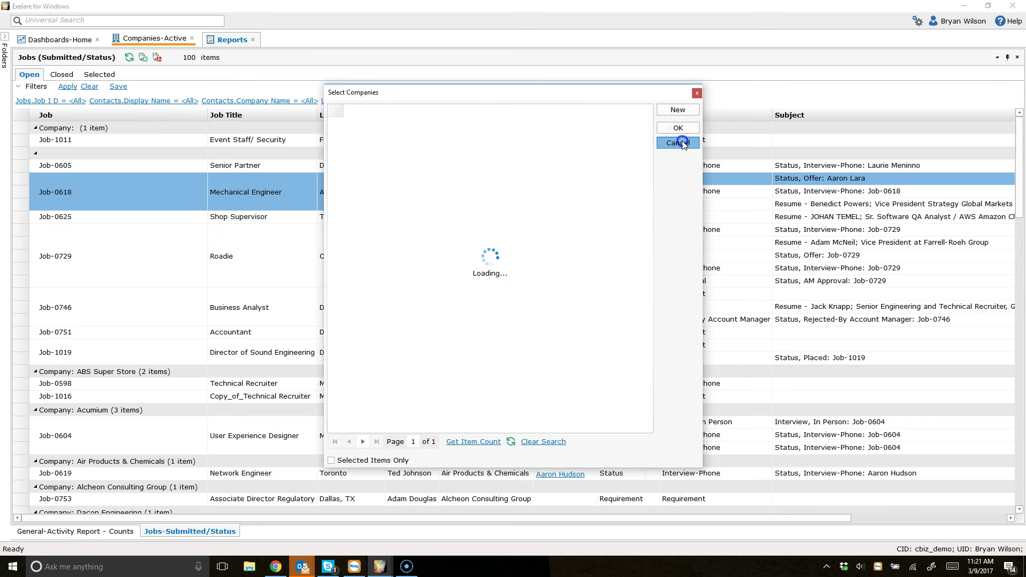
left_click(679, 143)
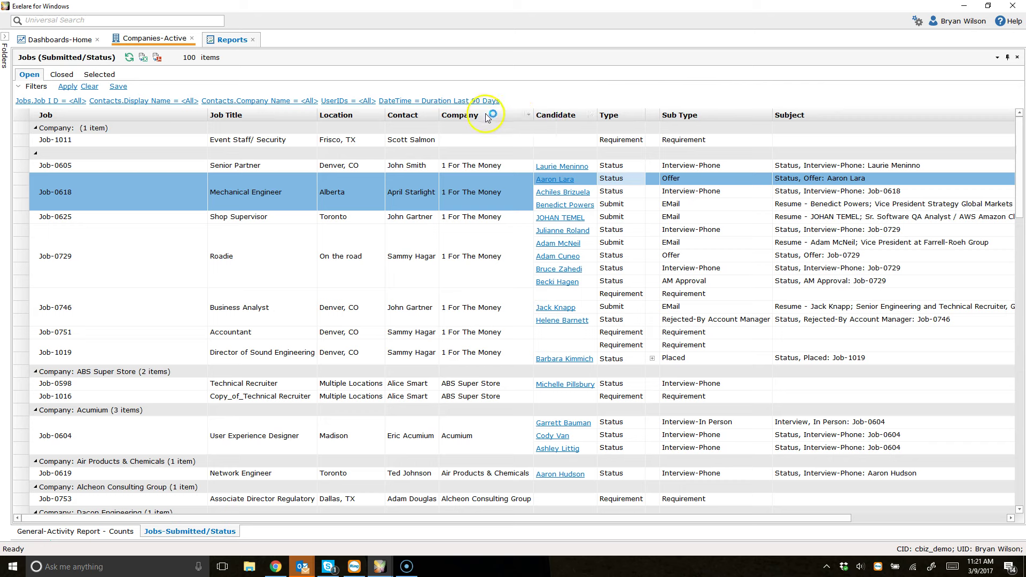
Filter the Company column of the Jobs (Submitted/Status) report to only 1 For The Money and look over the rows
left_click(528, 116)
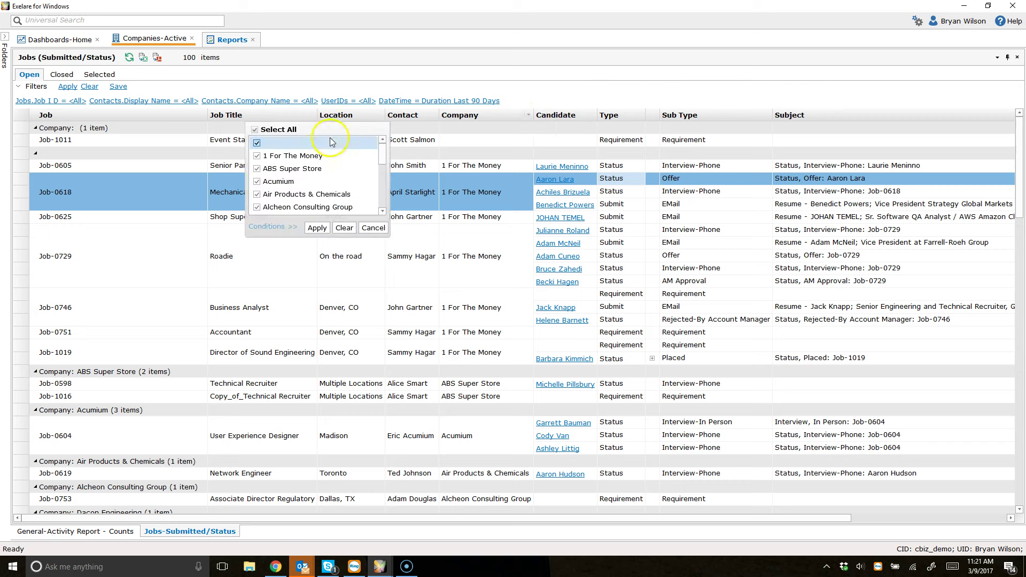
left_click(255, 130)
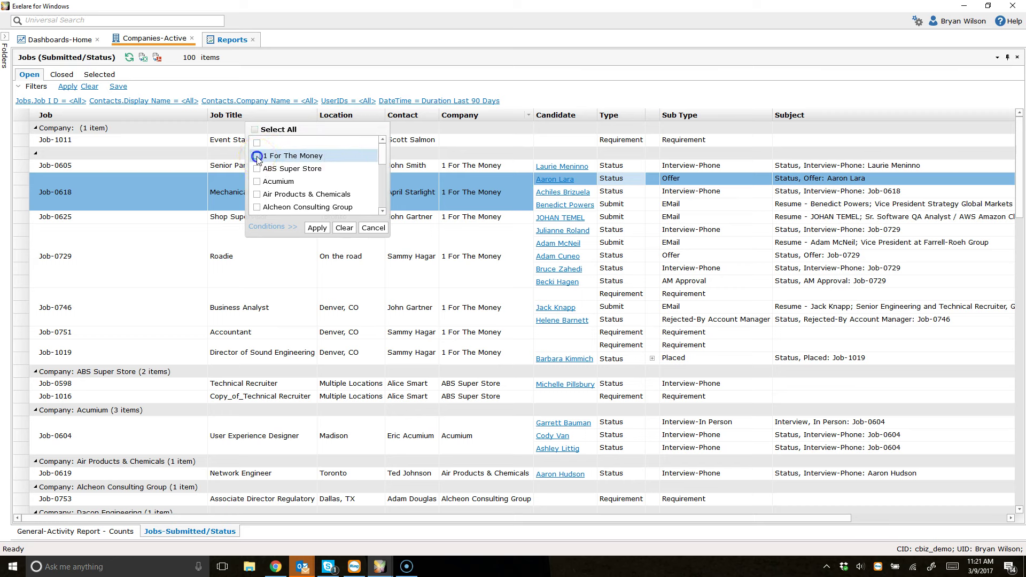
left_click(257, 157)
left_click(320, 229)
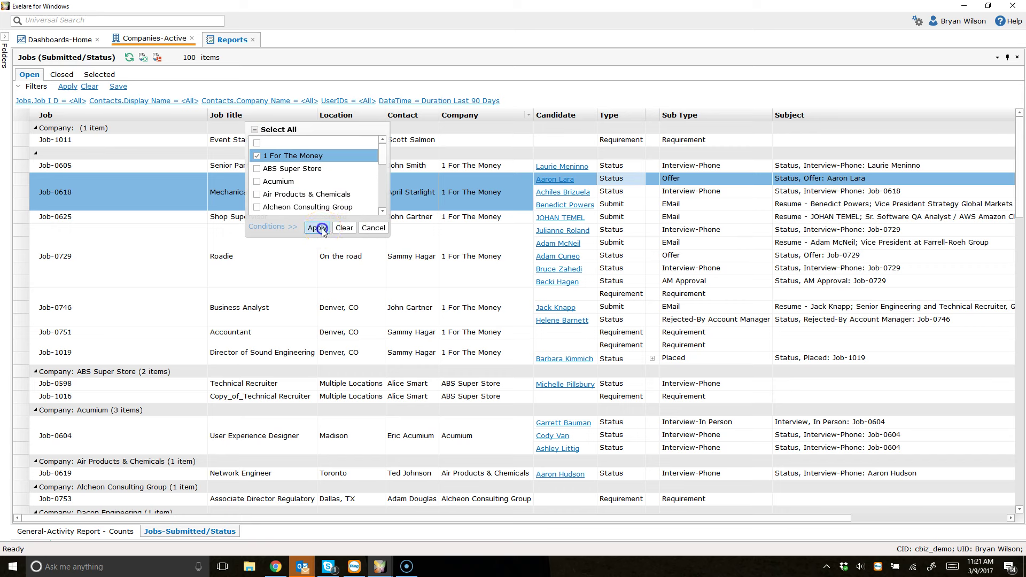
scroll(608, 291, "down", 1)
scroll(608, 292, "up", 1)
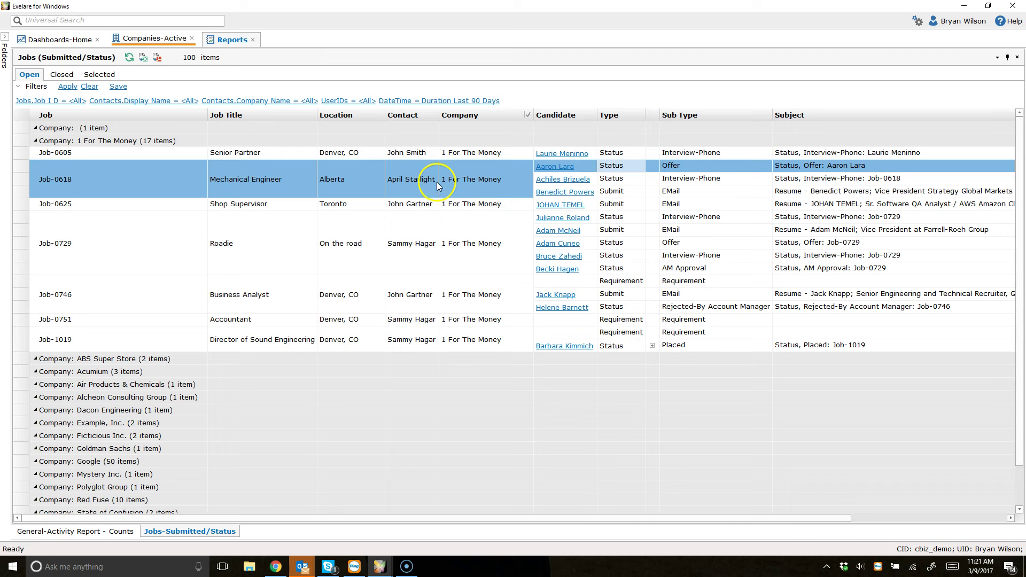
Reselect all companies in the Company column filter and look through the full job list
left_click(528, 115)
left_click(253, 130)
left_click(315, 228)
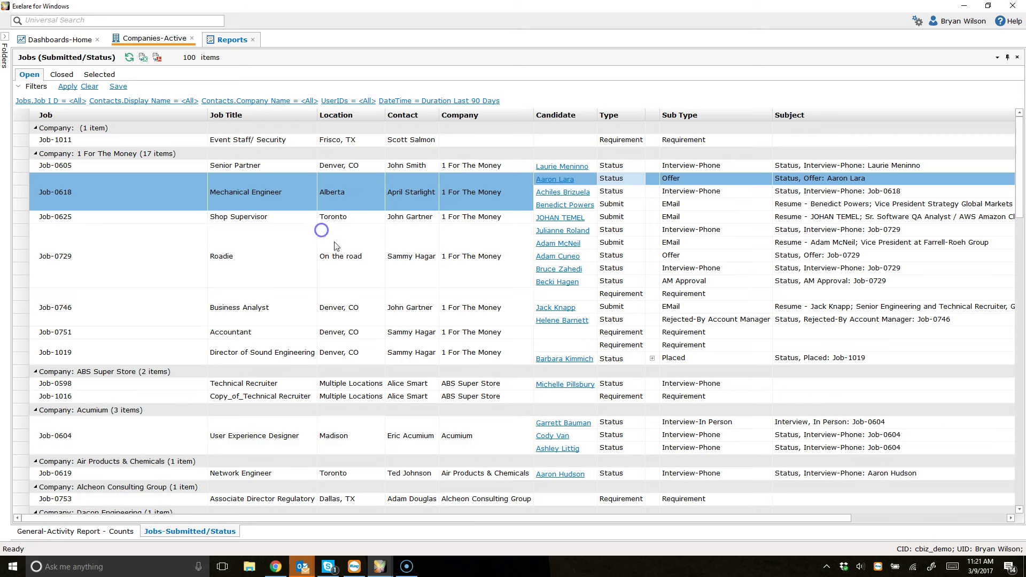
scroll(558, 246, "down", 1)
scroll(559, 249, "down", 5)
scroll(560, 261, "up", 6)
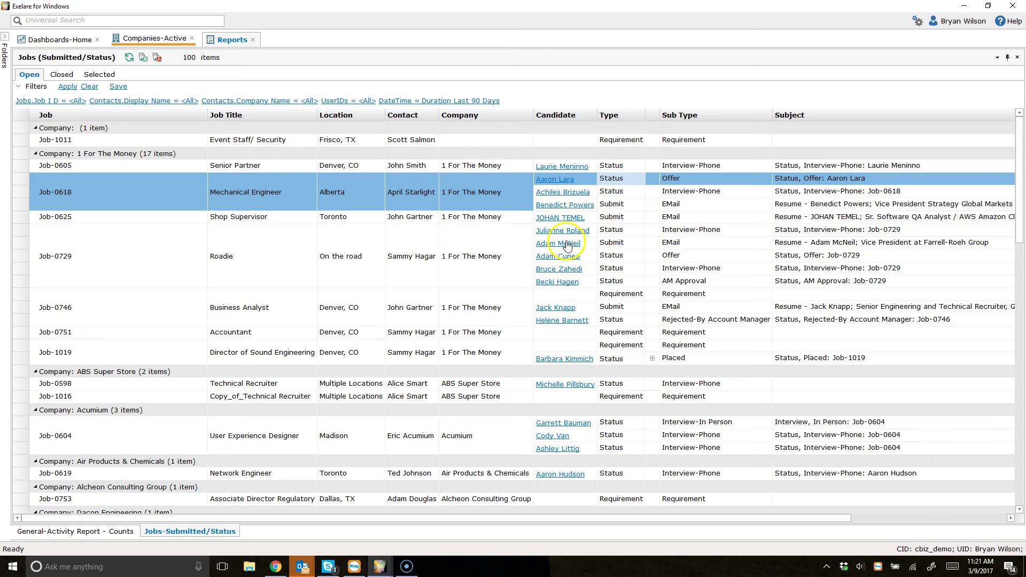
Export the Jobs (Submitted/Status) report to Excel, look through Reports.csv and close it
left_click(75, 42)
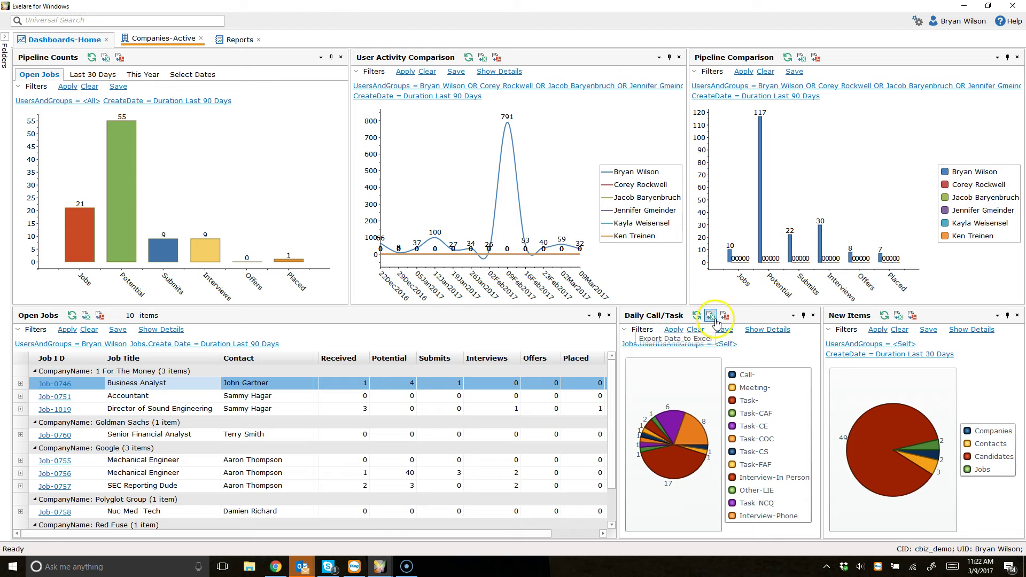
left_click(241, 42)
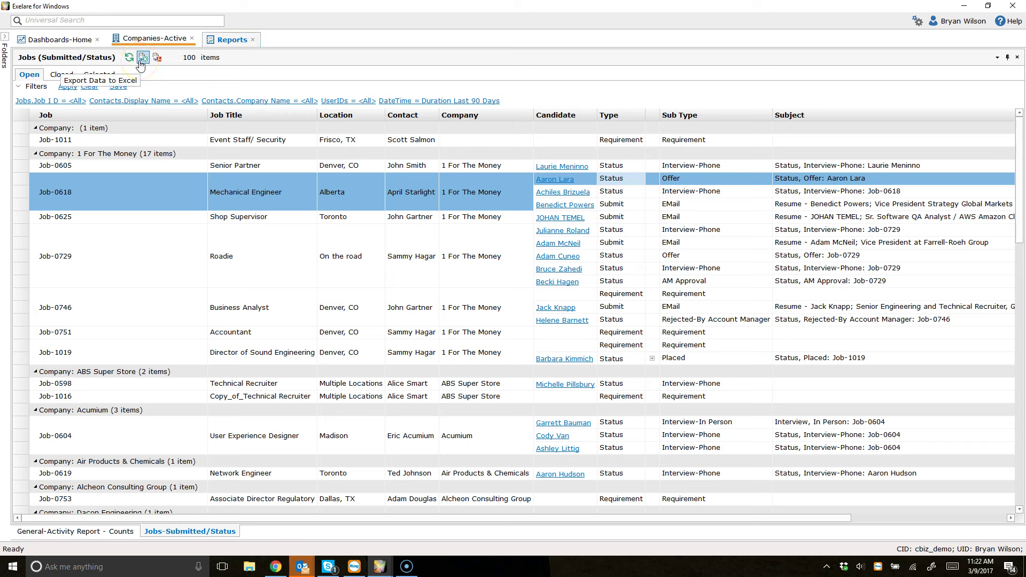
left_click(159, 60)
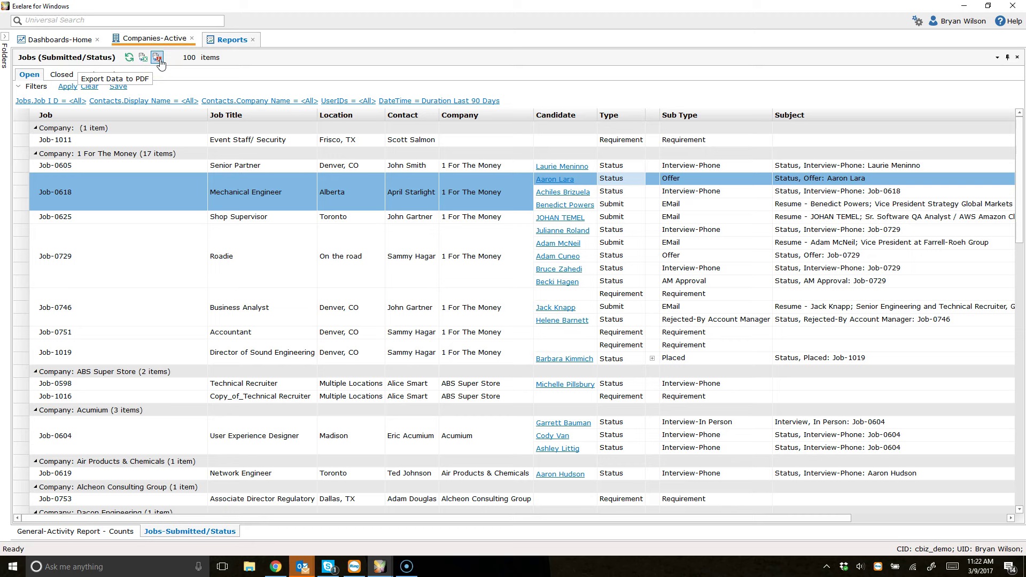
left_click(144, 58)
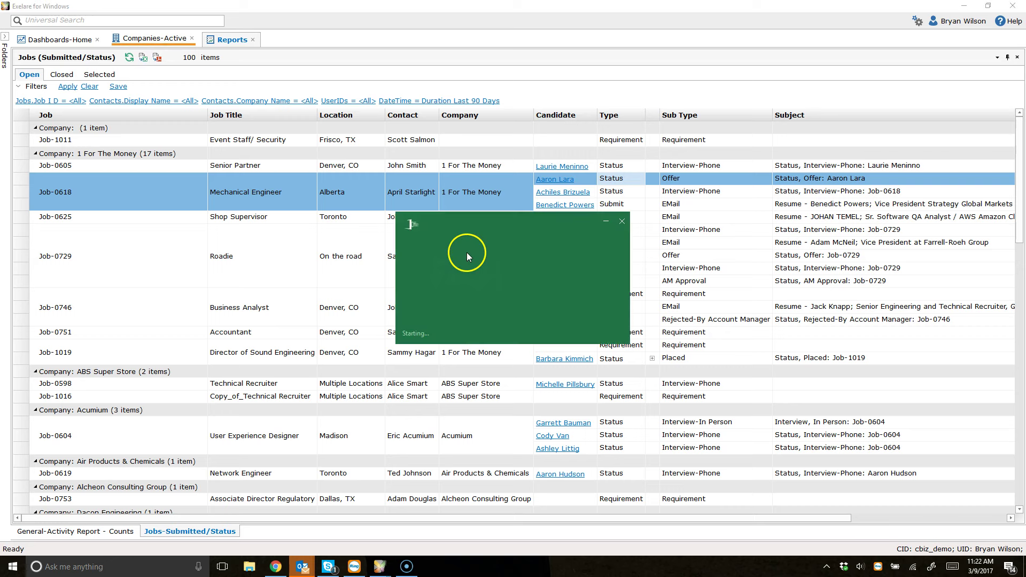
scroll(433, 206, "down", 6)
scroll(424, 206, "up", 6)
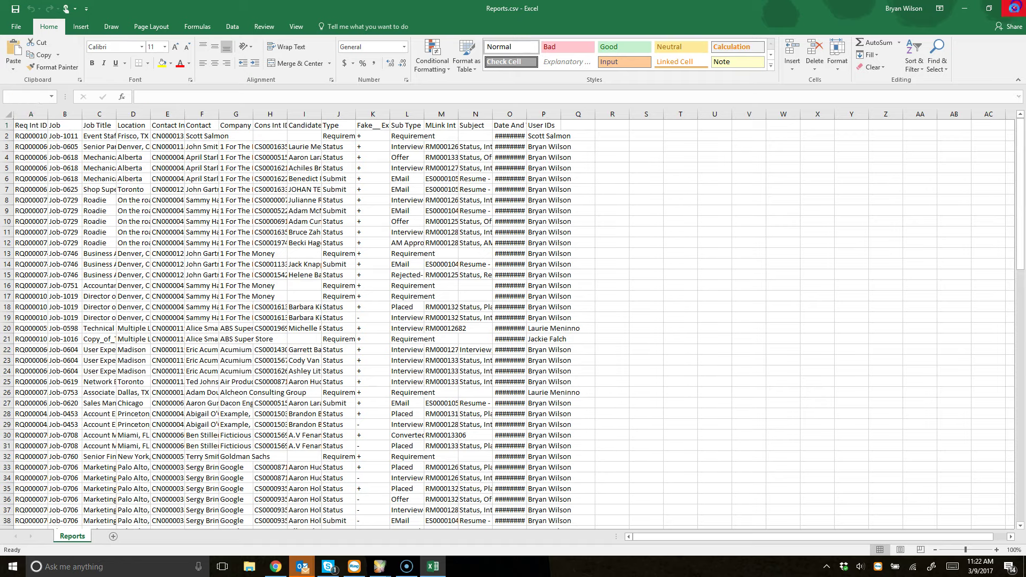
left_click(1017, 8)
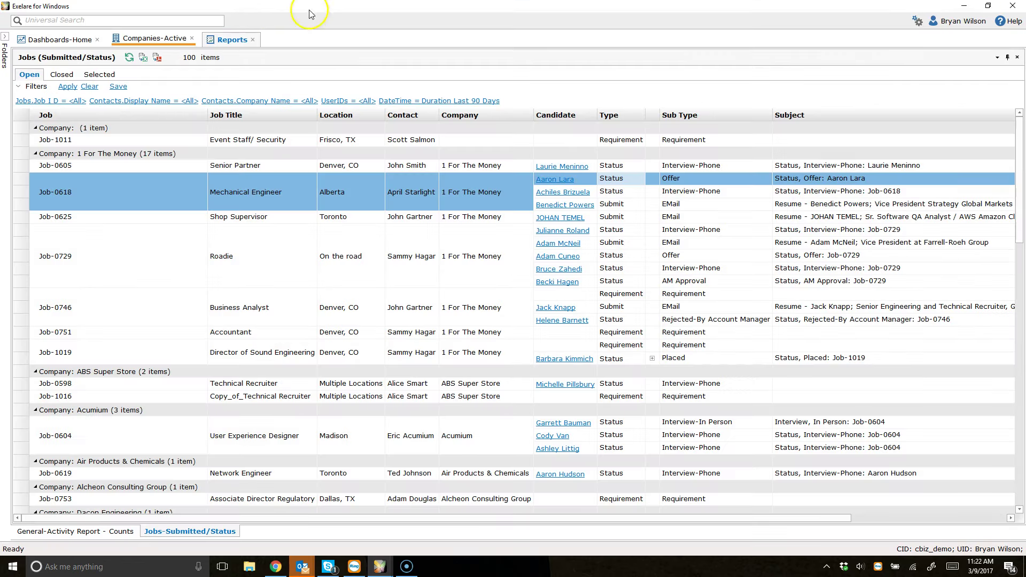
Export the Activity Report - Counts data to PDF, look through the maximized Reports.pdf, and return to the Home dashboard
left_click(105, 532)
left_click(154, 58)
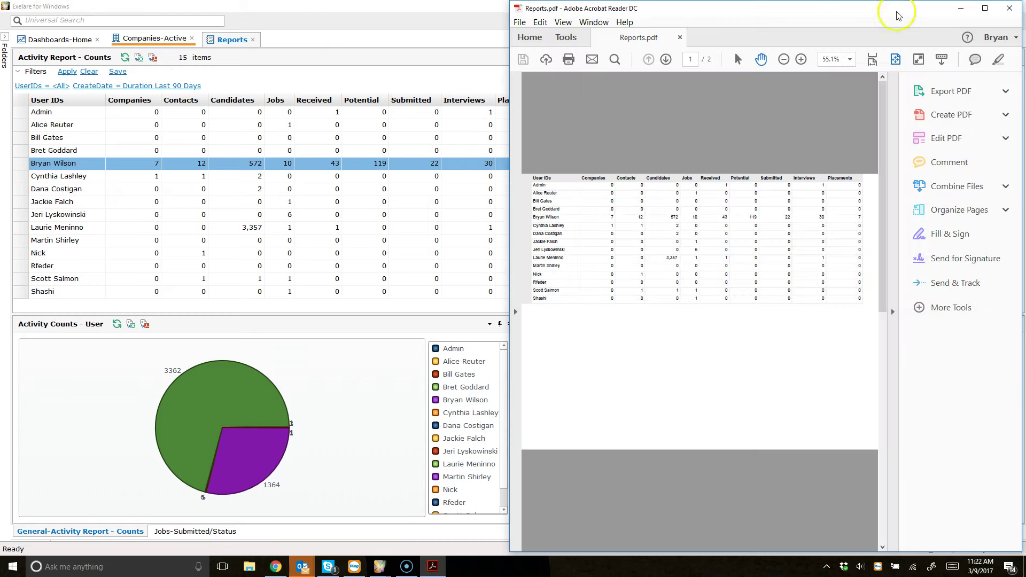
left_click(985, 8)
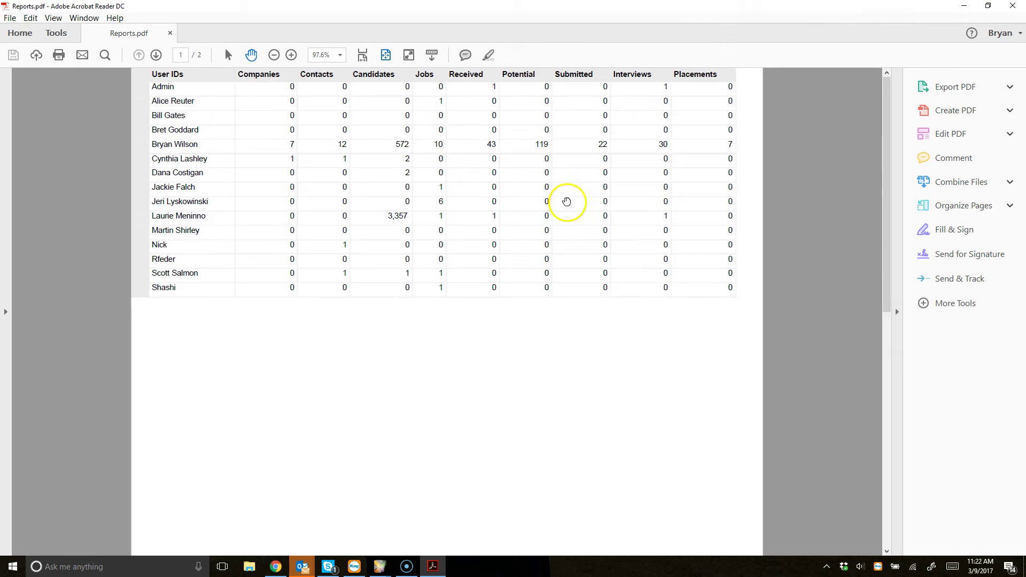
scroll(540, 134, "down", 5)
scroll(818, 200, "up", 5)
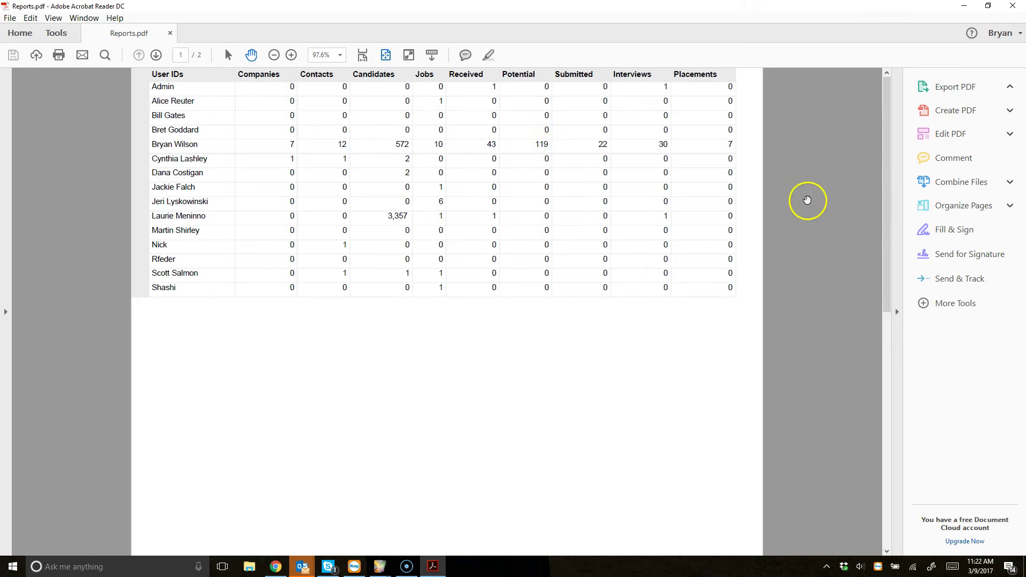
left_click(1013, 6)
left_click(43, 41)
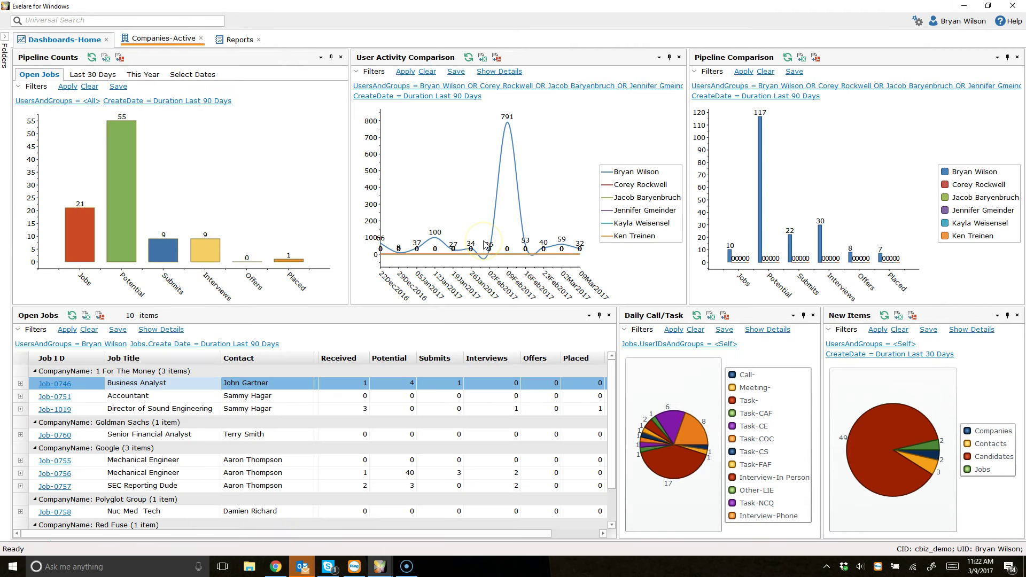